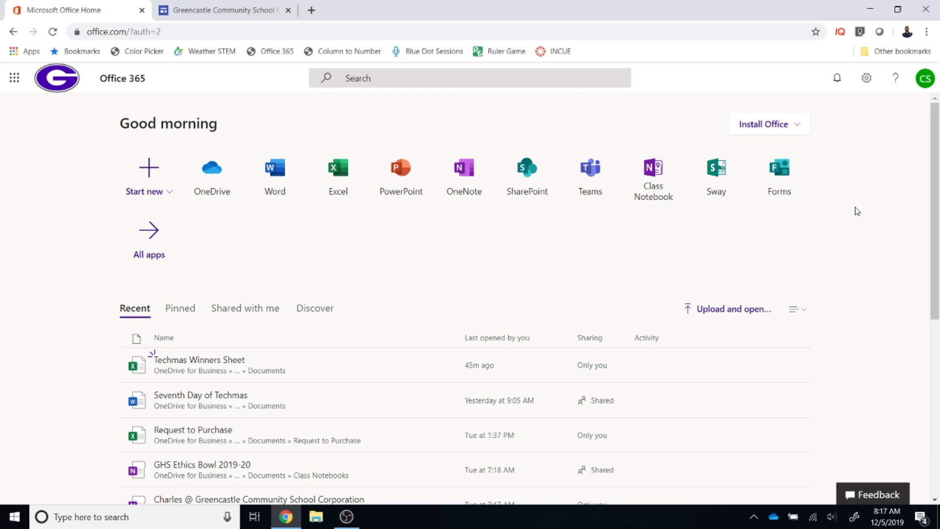
# - Create a new blank Word document from the Office 365 home page
pyautogui.click(275, 188)
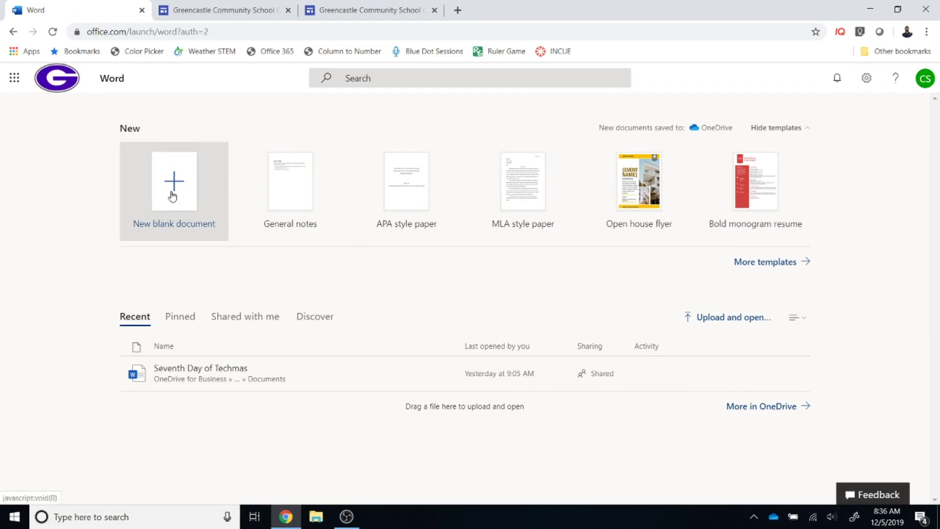
pyautogui.click(172, 196)
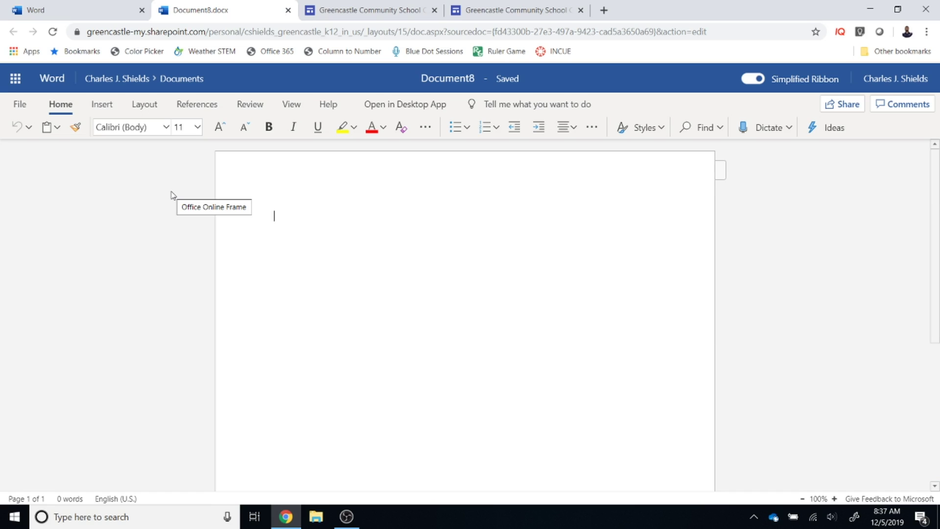
# - Type the heading 'This is the Title of My Document'
pyautogui.write('This ')
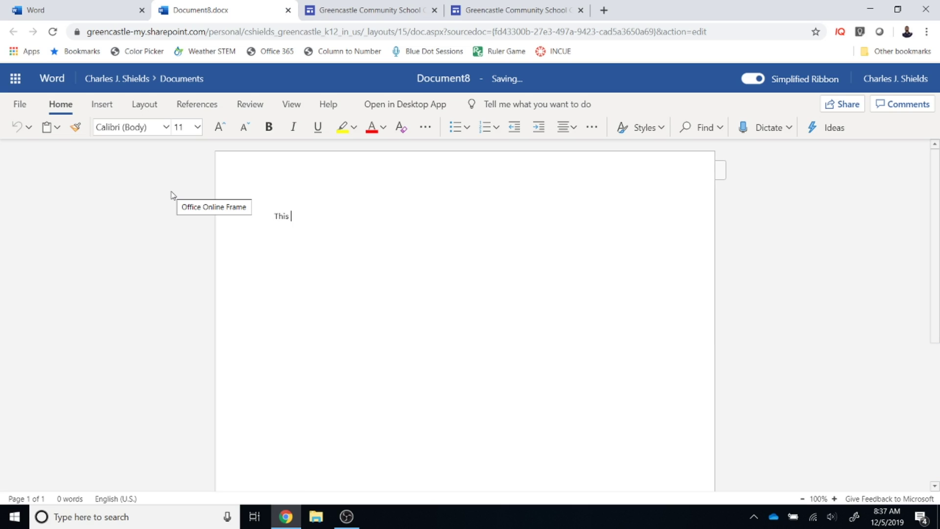
pyautogui.write('is the Title of My Document')
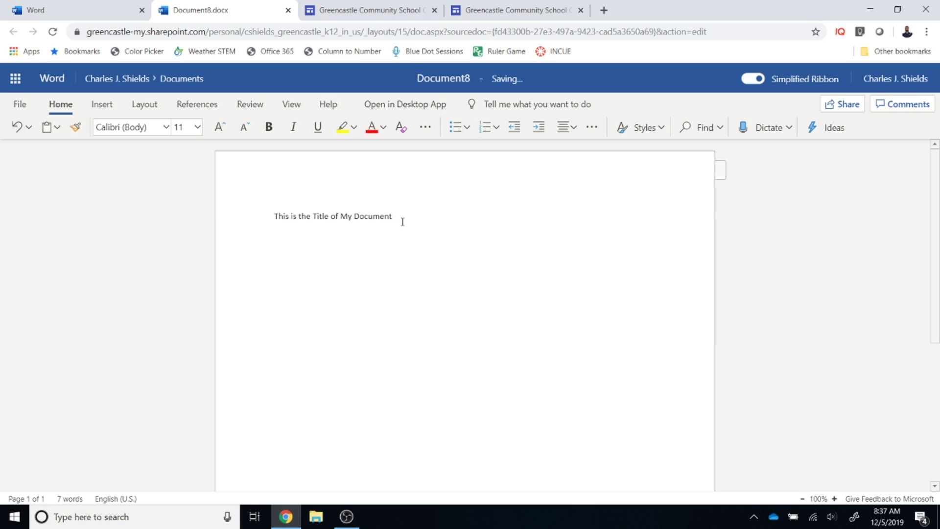
# - Give the heading the Title style, center it, and add a new line below
pyautogui.moveTo(403, 218); pyautogui.dragTo(271, 222)
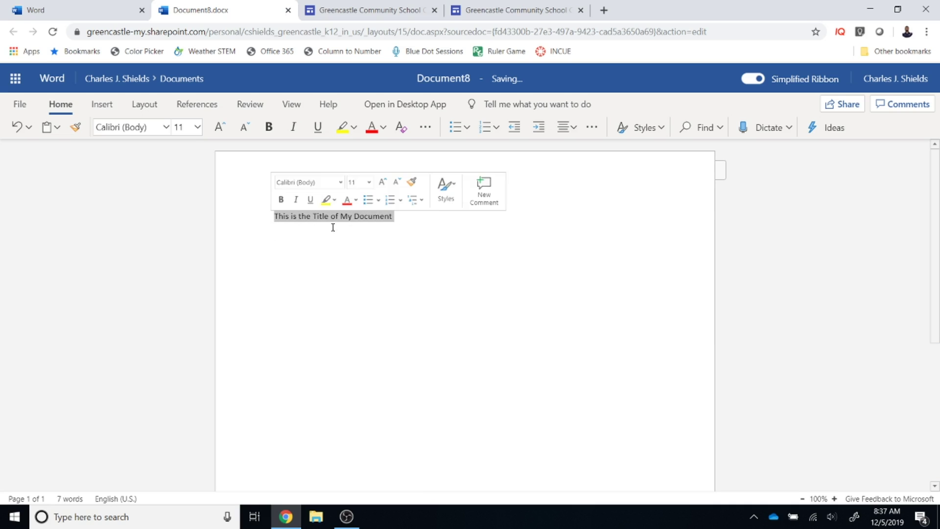
pyautogui.click(661, 130)
pyautogui.click(368, 230)
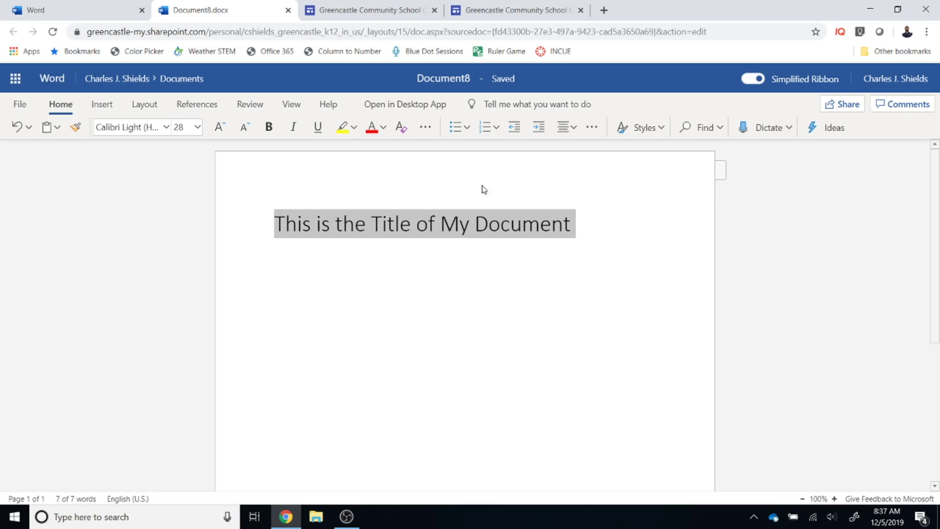
pyautogui.click(574, 128)
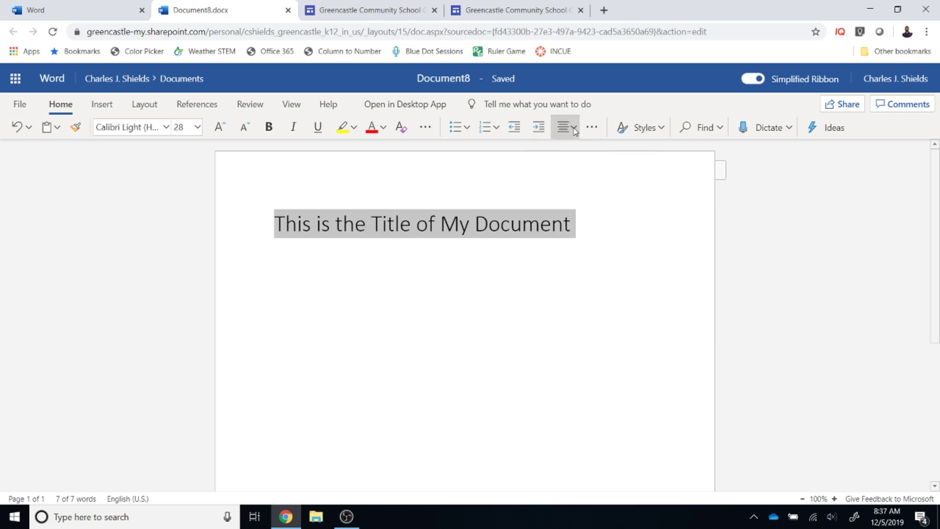
pyautogui.click(585, 183)
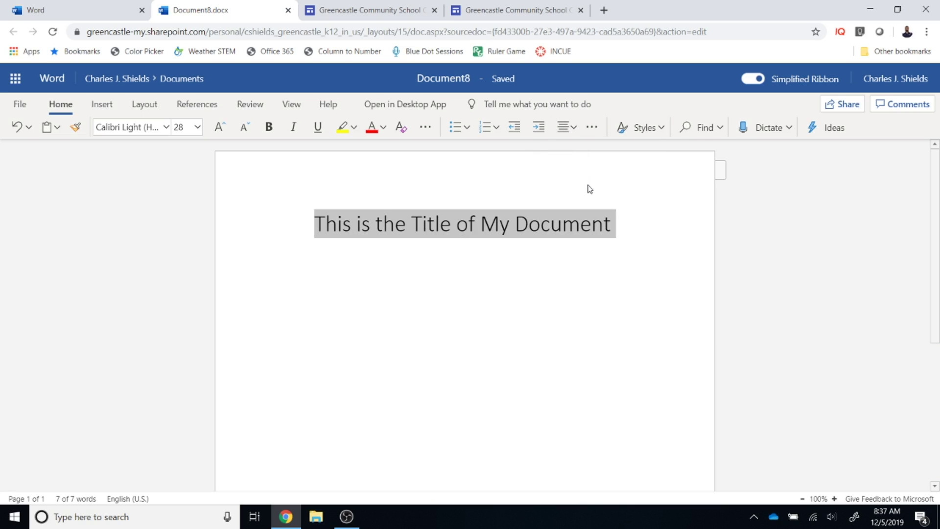
pyautogui.click(627, 219)
pyautogui.press('Return')
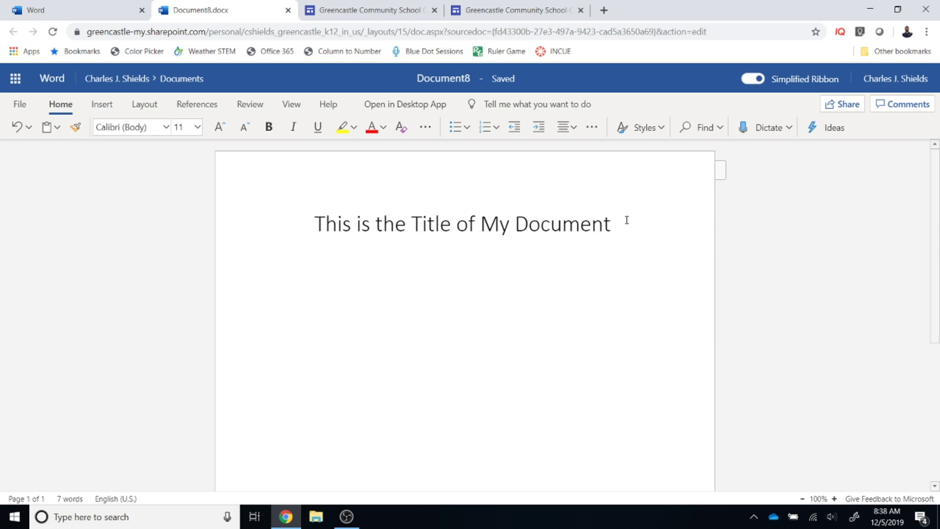
# - Type 'This is a link to the GCSC Technology Integration page.' and select the word 'link'
pyautogui.write('This is a link to the GCSC T')
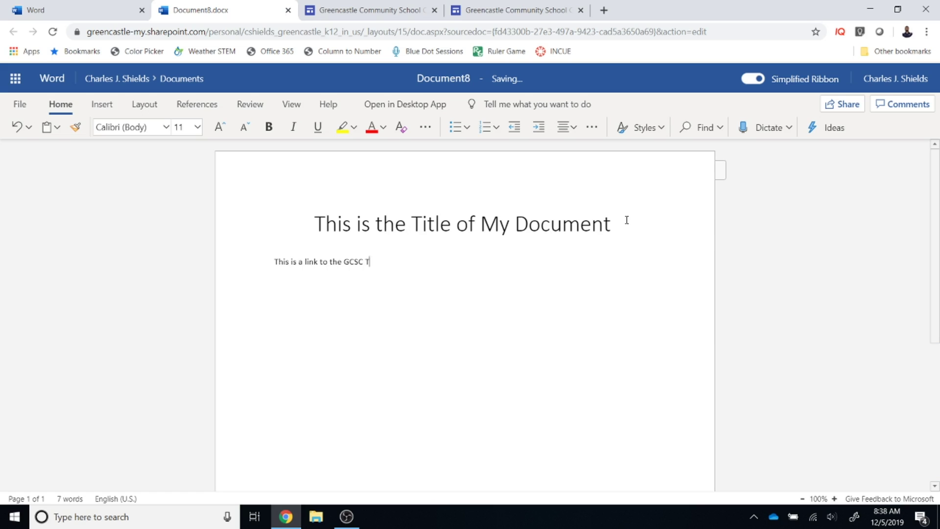
pyautogui.write('echnology Integration page.')
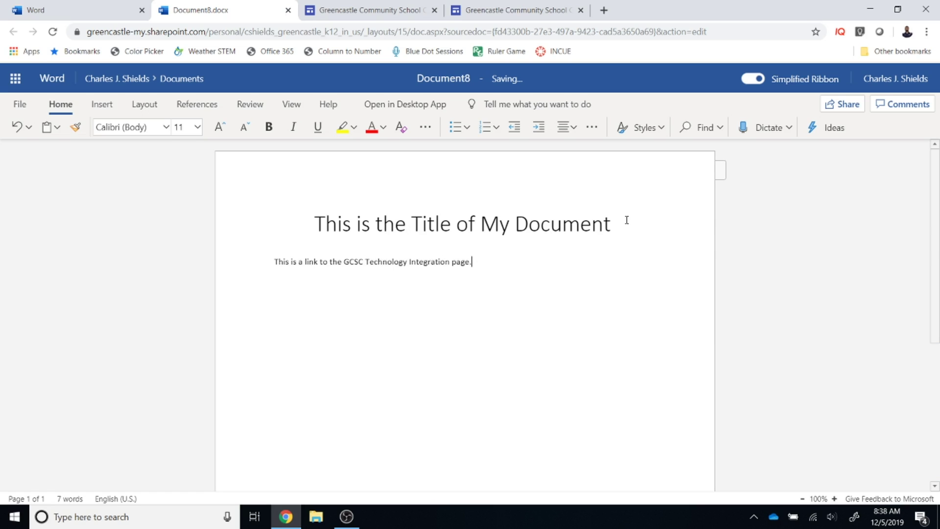
pyautogui.click(101, 104)
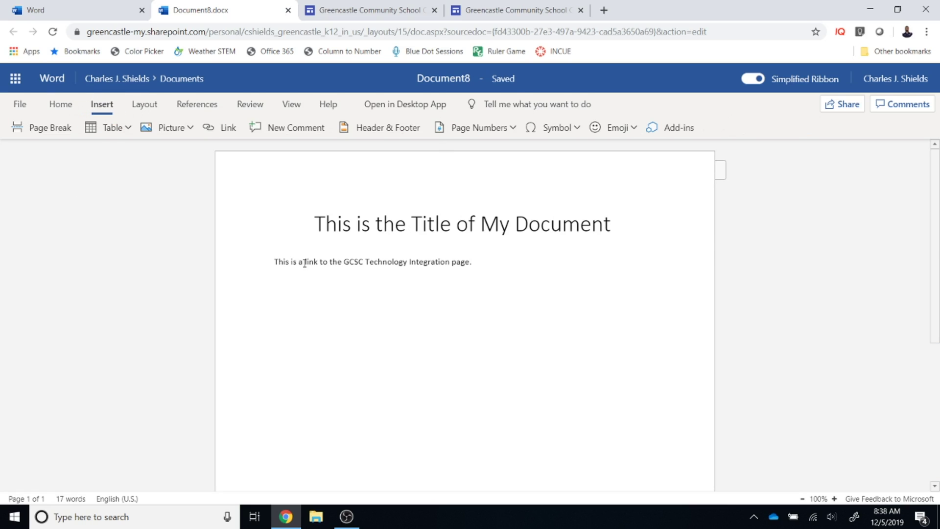
pyautogui.moveTo(304, 263); pyautogui.dragTo(318, 263)
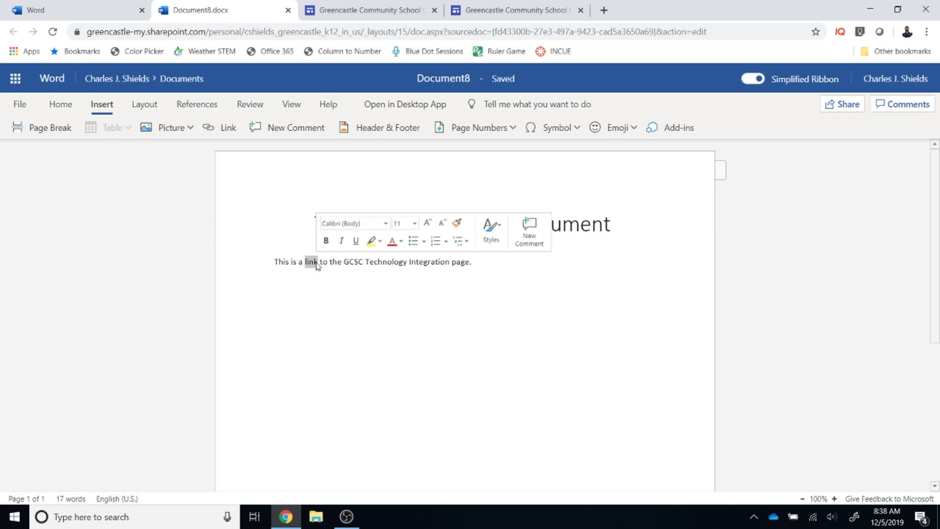
# - Copy the GCSC Technology Integration site's web address from its browser tab
pyautogui.click(351, 6)
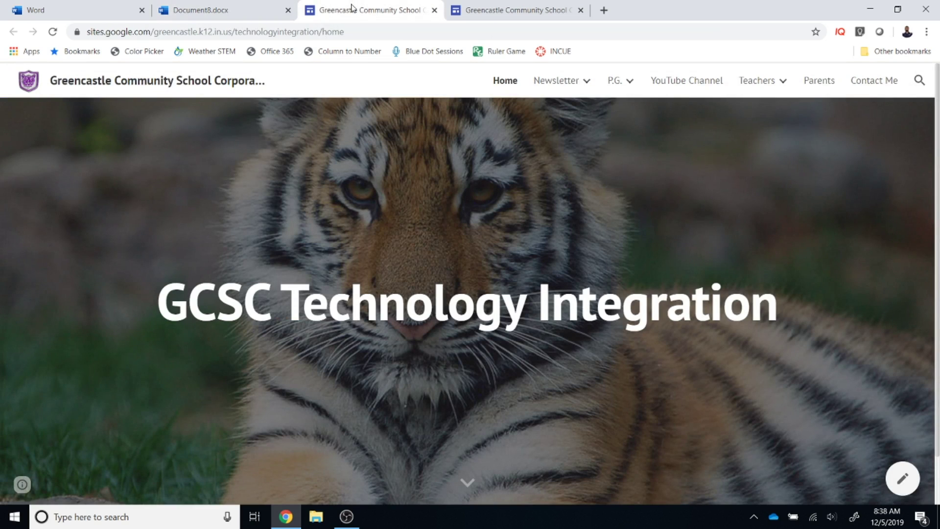
pyautogui.moveTo(351, 32); pyautogui.dragTo(73, 32)
pyautogui.rightClick(125, 39)
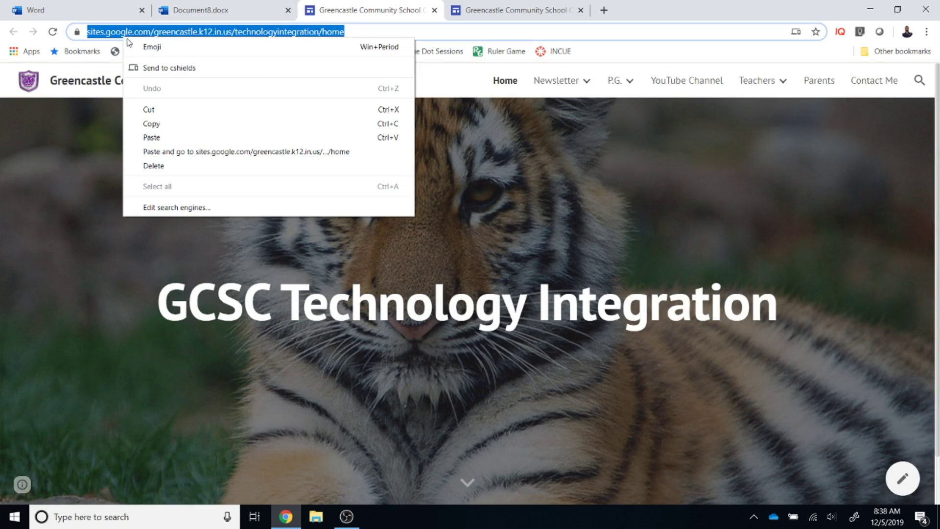
pyautogui.click(157, 123)
# - Hyperlink the word 'link' to the pasted GCSC Technology Integration site address
pyautogui.click(216, 6)
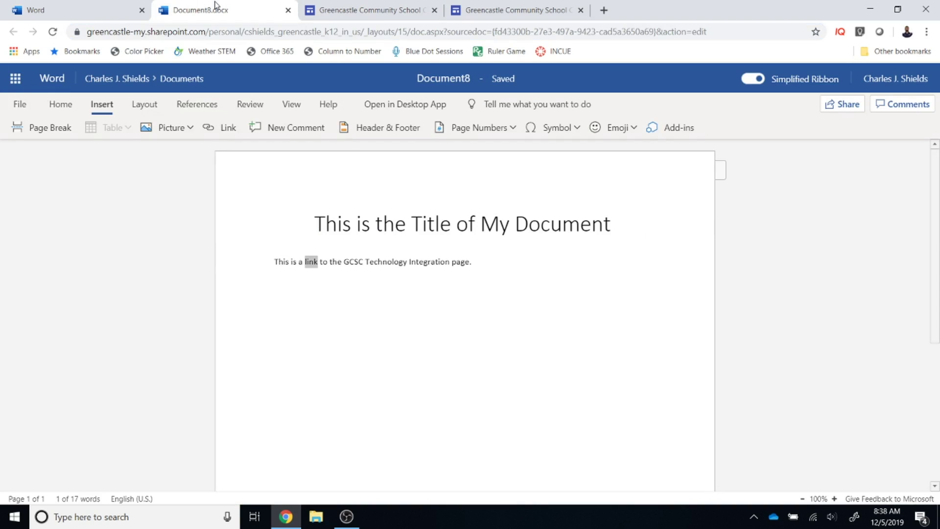
pyautogui.click(221, 128)
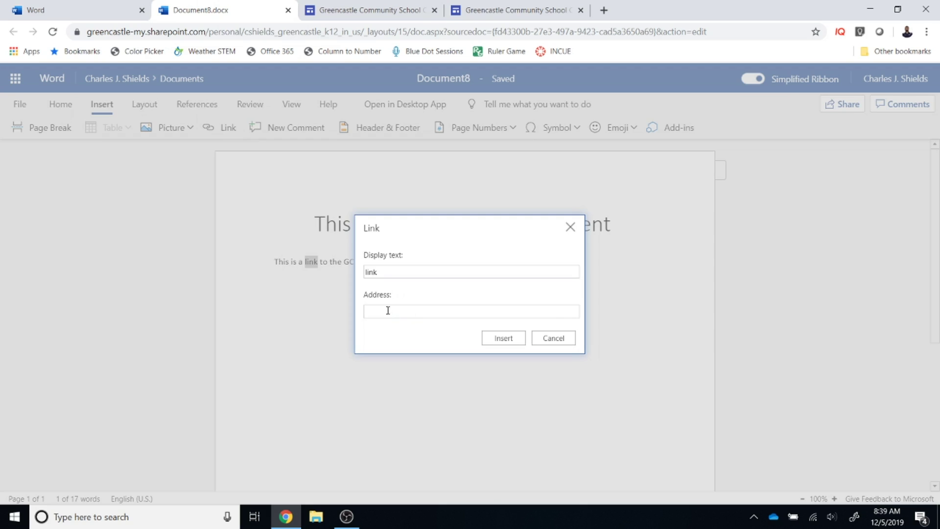
pyautogui.hotkey('ctrl', 'v')
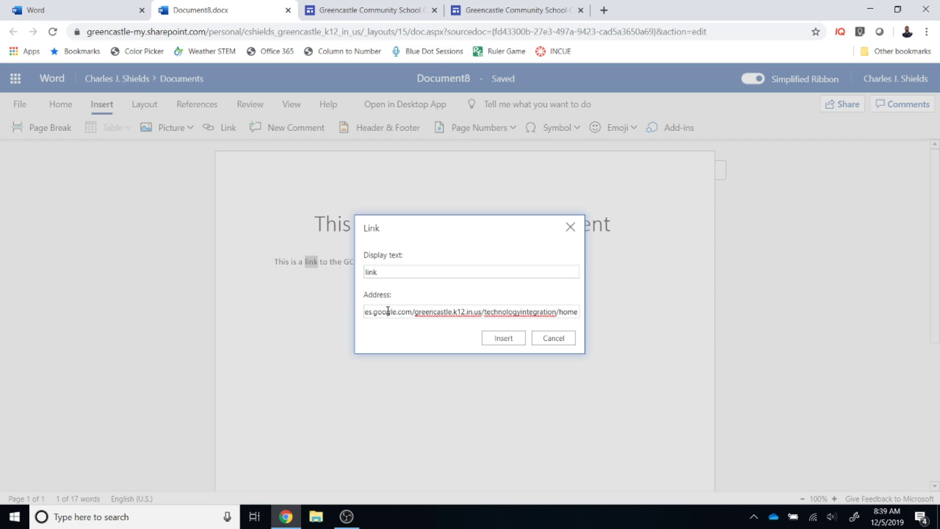
pyautogui.click(492, 338)
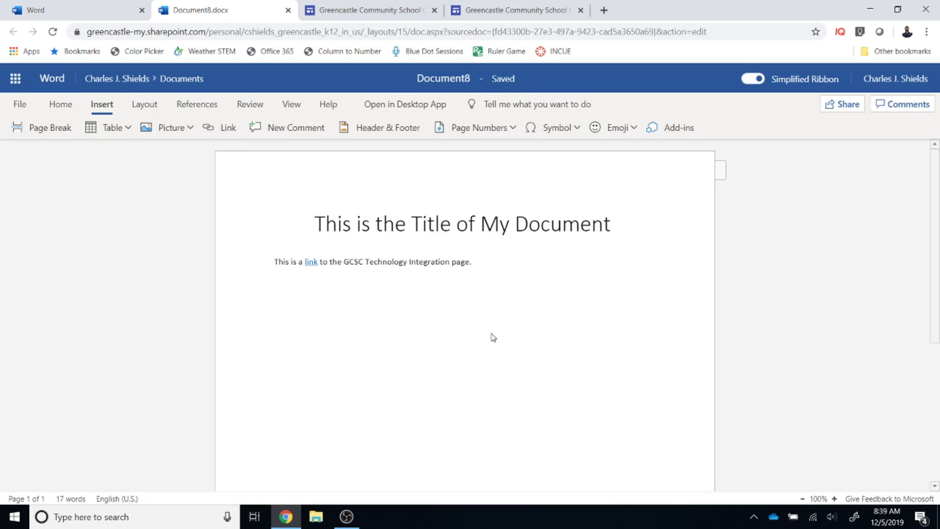
# - Test the hyperlink by opening the GCSC site, then close the extra site tabs
pyautogui.keyDown('ctrl'); pyautogui.click(312, 264); pyautogui.keyUp('ctrl')
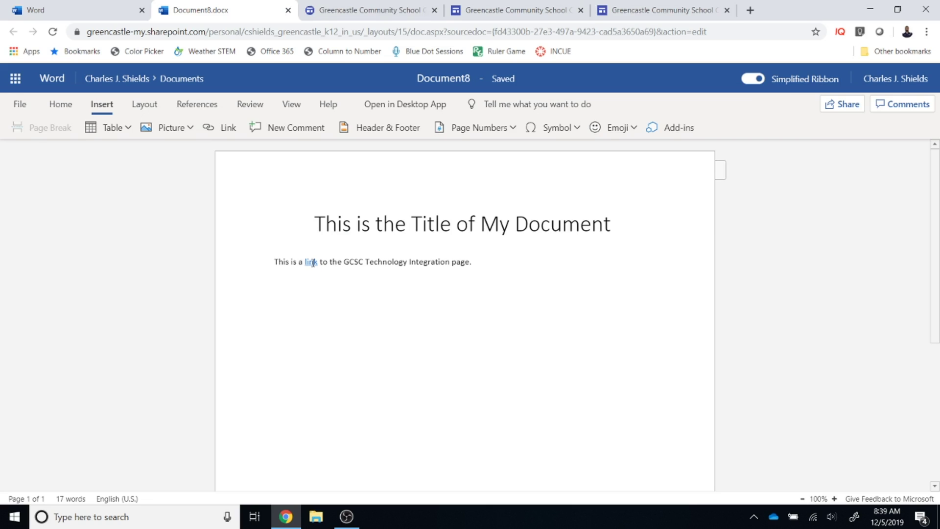
pyautogui.click(383, 6)
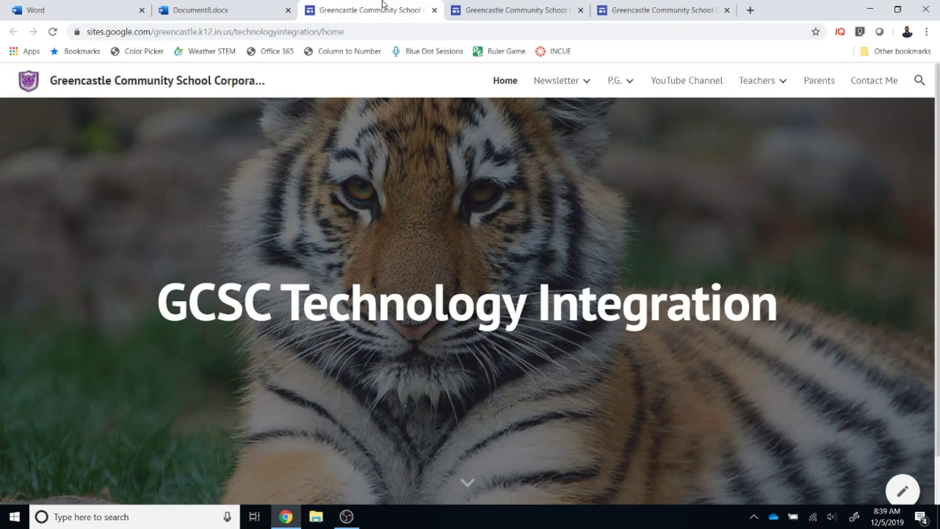
pyautogui.click(434, 11)
pyautogui.click(433, 14)
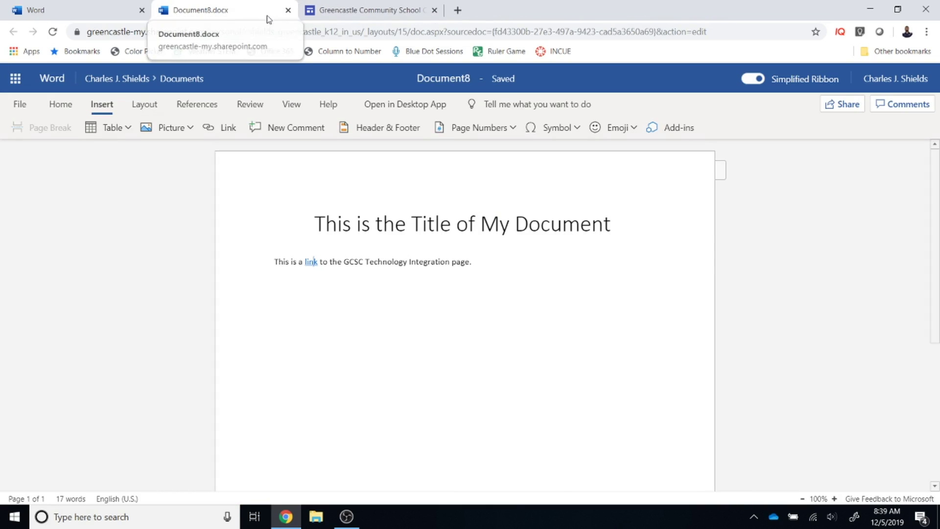
pyautogui.click(492, 262)
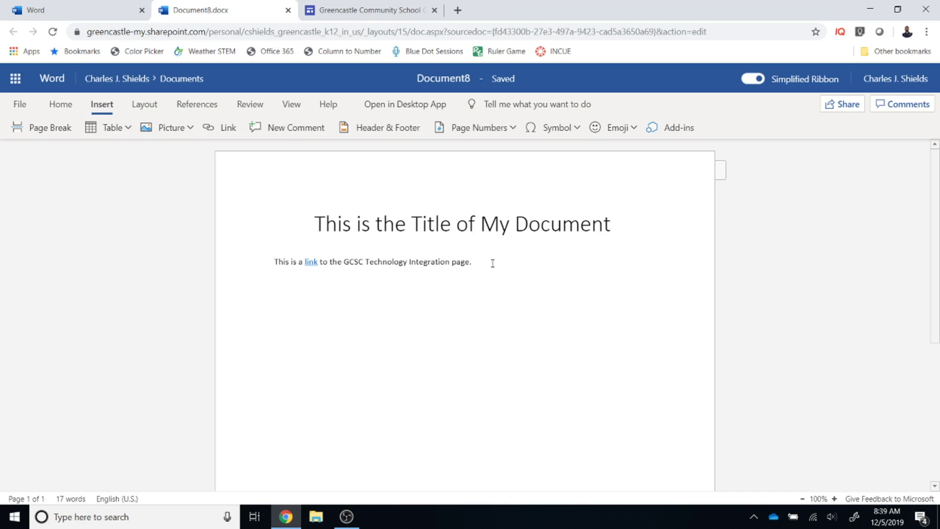
# - Insert the red apple photo from Bing's Apple category on a new line below the sentence
pyautogui.press('Return')
pyautogui.press('Return')
pyautogui.click(190, 128)
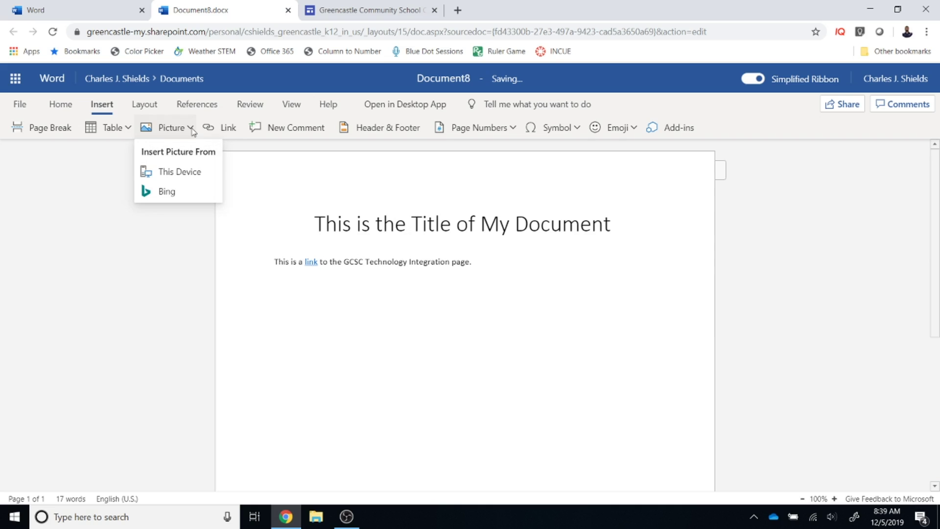
pyautogui.click(182, 191)
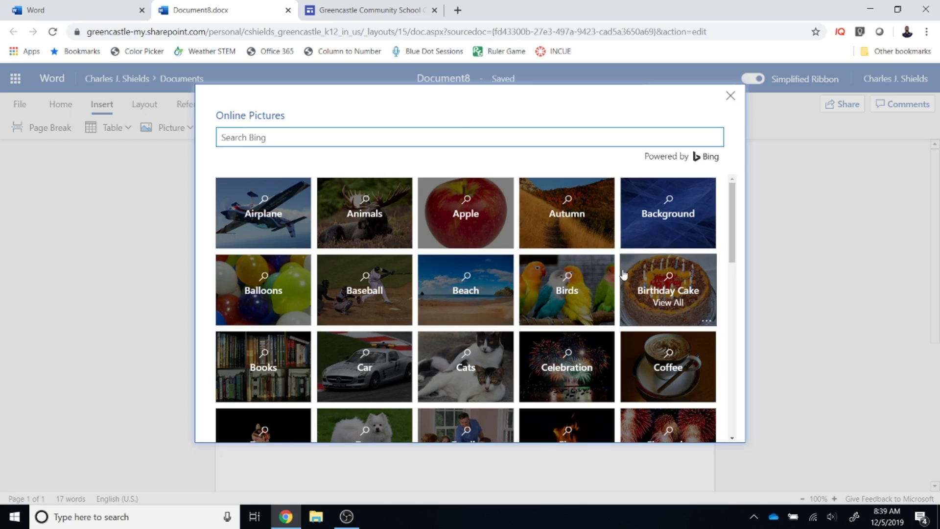
pyautogui.scroll(-5, 622, 277)
pyautogui.scroll(5, 622, 277)
pyautogui.click(489, 219)
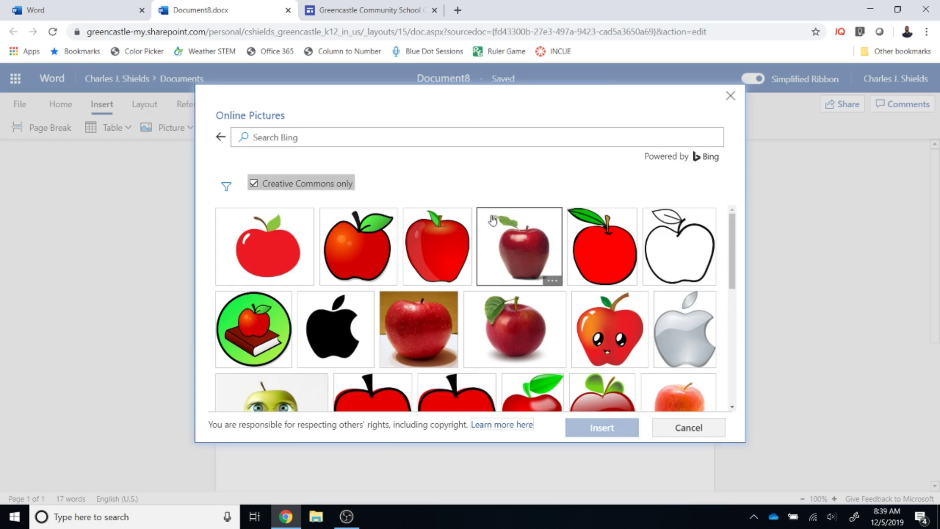
pyautogui.click(491, 220)
pyautogui.click(606, 428)
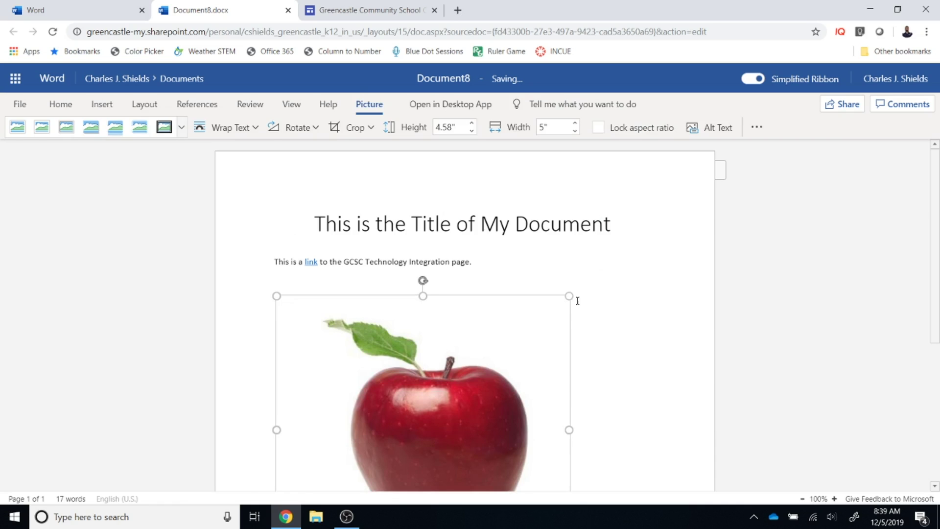
# - Shrink the apple picture proportionally to about 2.49" by 2.72"
pyautogui.moveTo(568, 295); pyautogui.dragTo(436, 374)
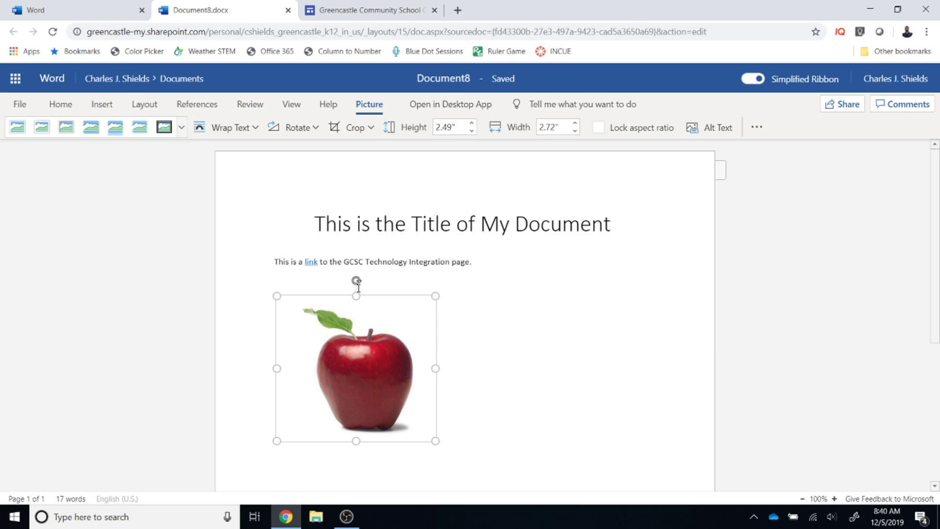
# - Rename the document from Document8 to 'Techmas Day 7', correcting the capital E
pyautogui.click(444, 77)
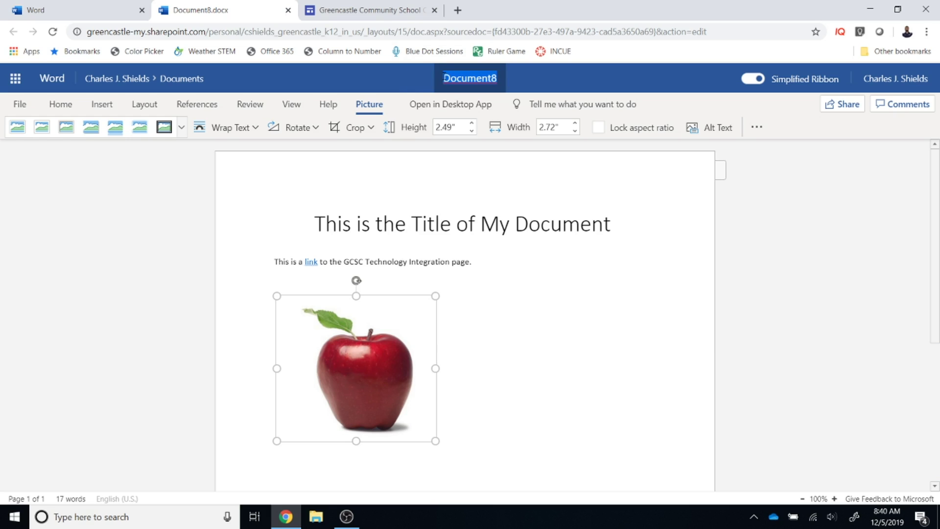
pyautogui.write('TEchmas D')
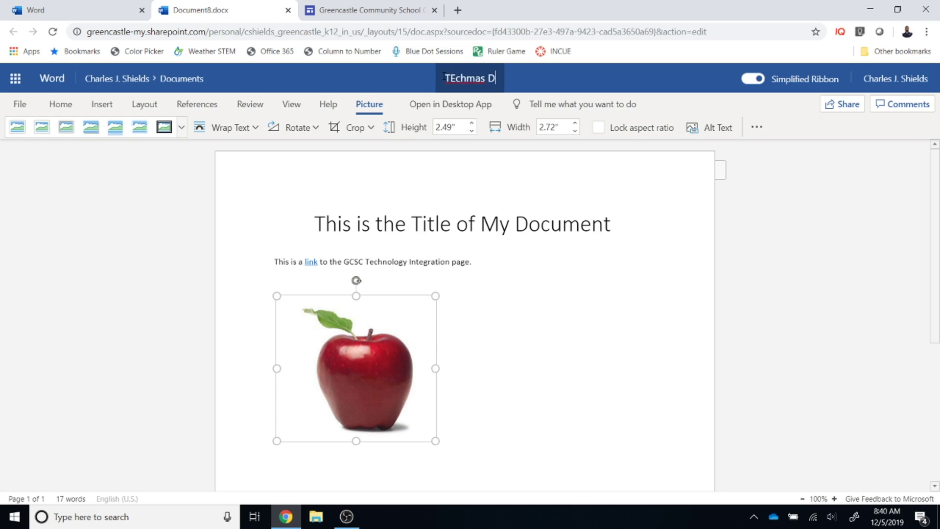
pyautogui.write('ay 7')
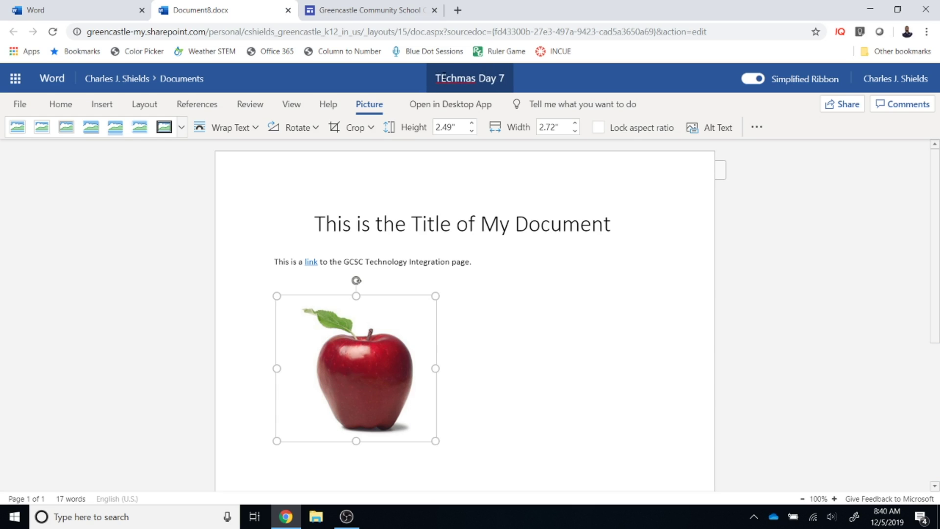
pyautogui.click(444, 78)
pyautogui.press('BackSpace')
pyautogui.write('e')
pyautogui.click(766, 211)
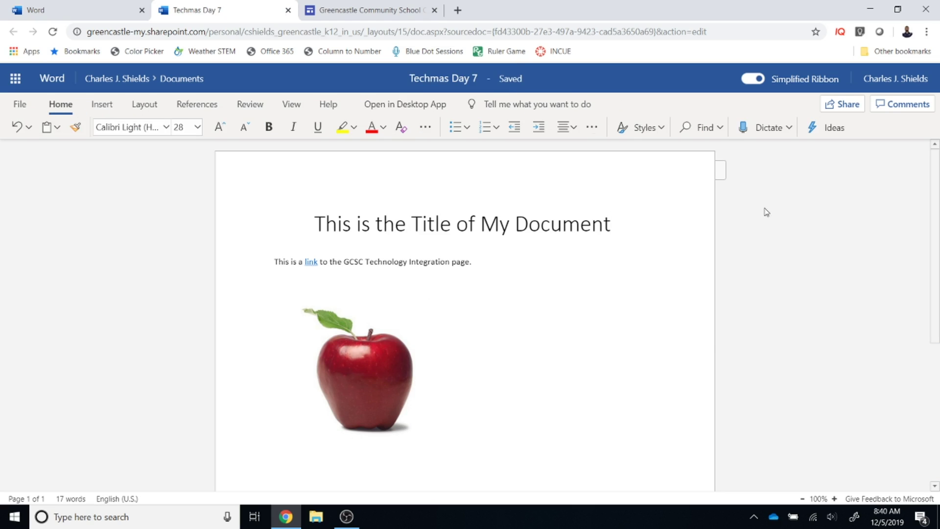